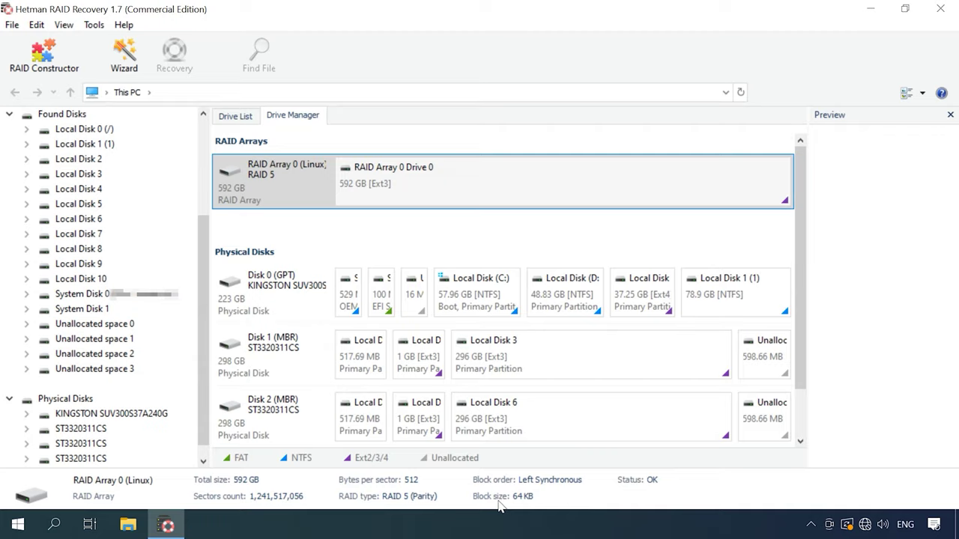
- Open RAID Array 0 Drive 0 and run a fast scan on it, completing the analysis wizard
{"action": "right_click", "coordinate": [444, 188]}
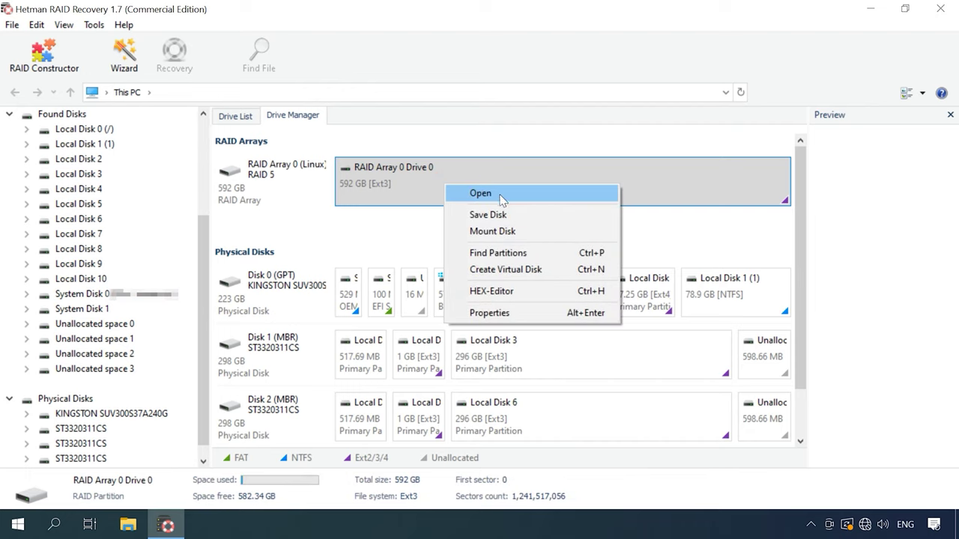
{"action": "left_click", "coordinate": [480, 193]}
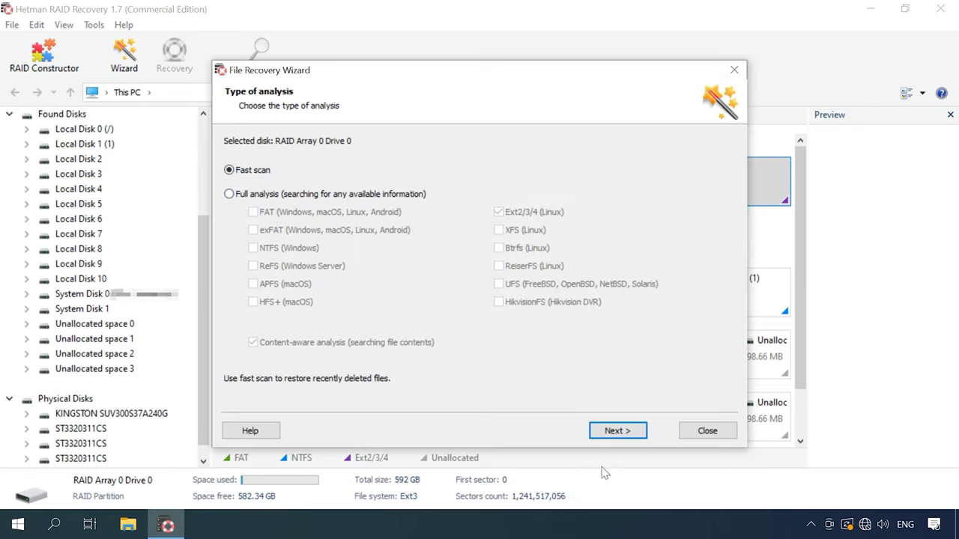
{"action": "left_click", "coordinate": [619, 434]}
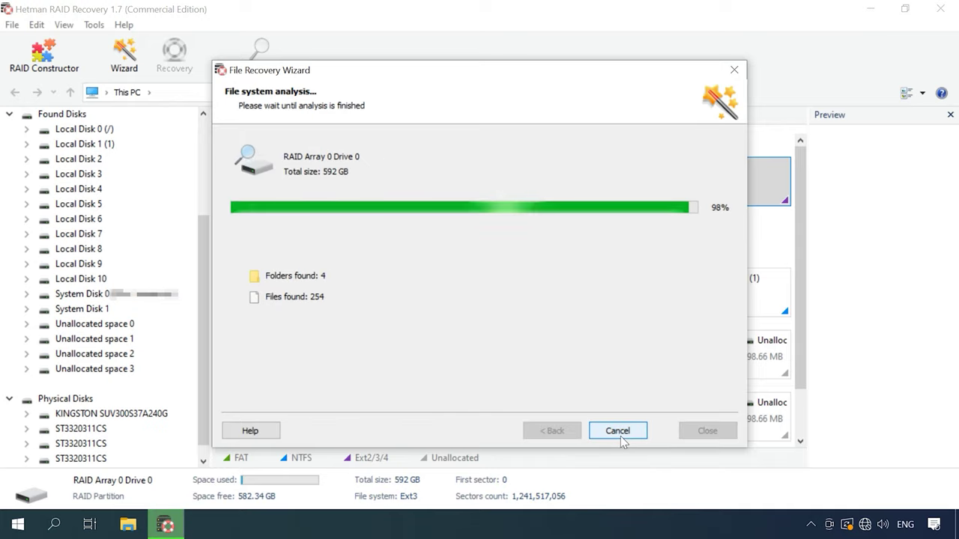
{"action": "left_click", "coordinate": [618, 436]}
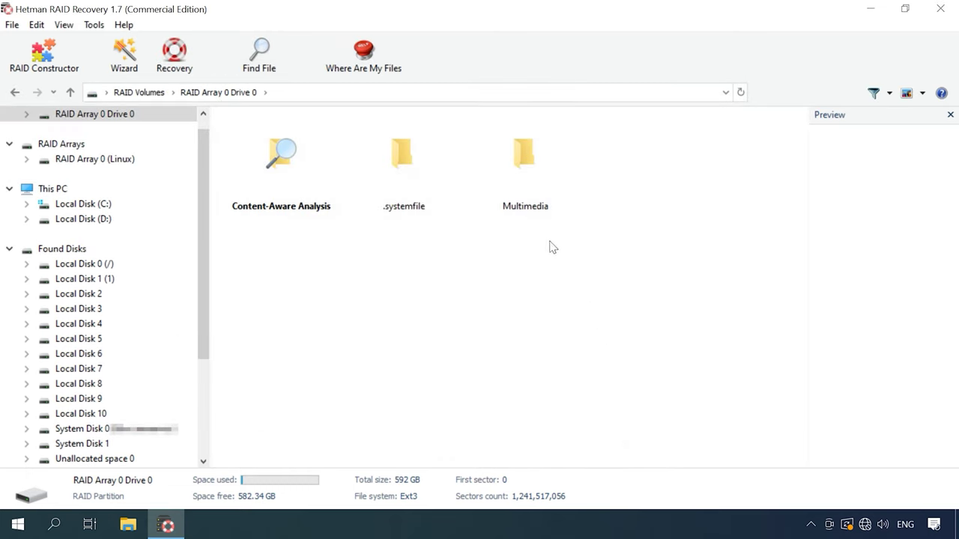
- Recover 001.jpg, 002.jpg and 003.jpg from the Multimedia folder, saving them to the hard disk
{"action": "double_click", "coordinate": [535, 204]}
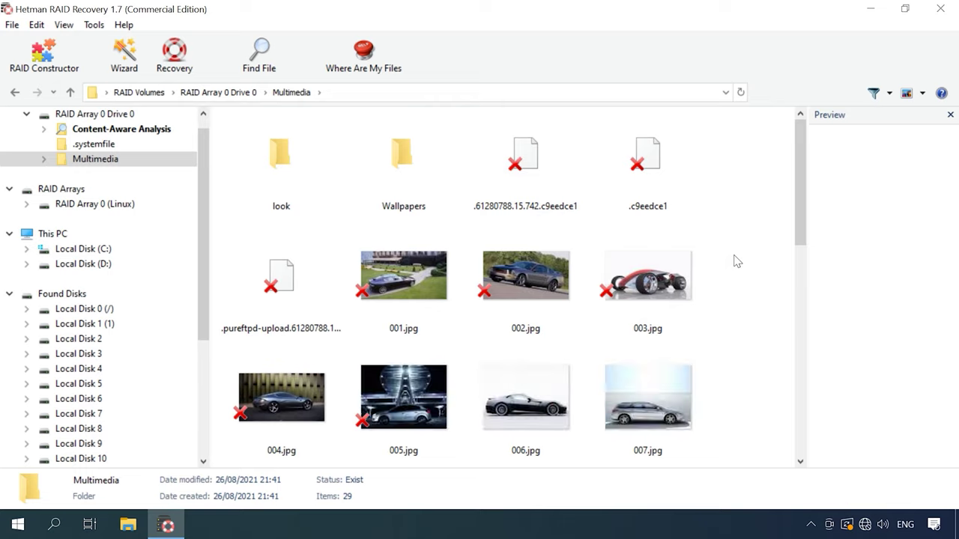
{"action": "left_click_drag", "start_coordinate": [803, 223], "coordinate": [406, 288]}
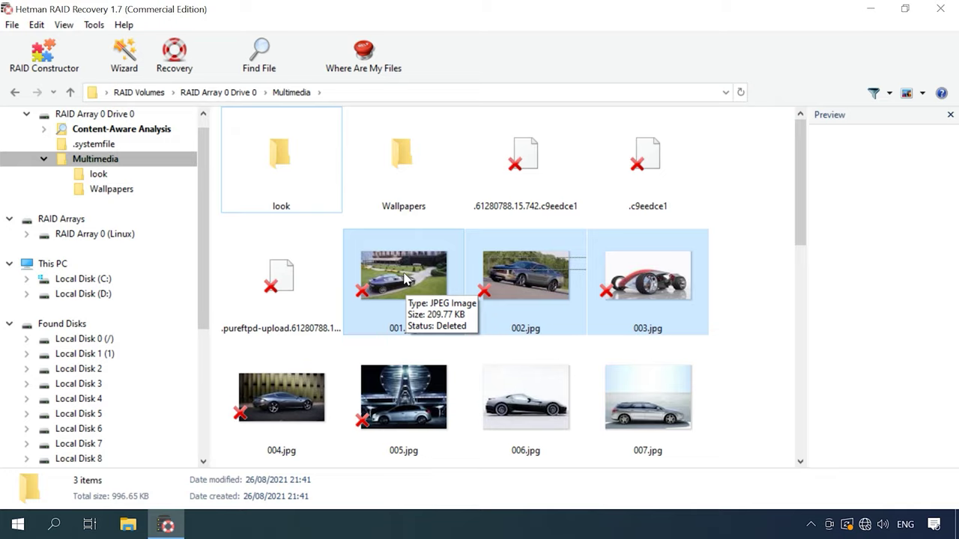
{"action": "left_click", "coordinate": [169, 75]}
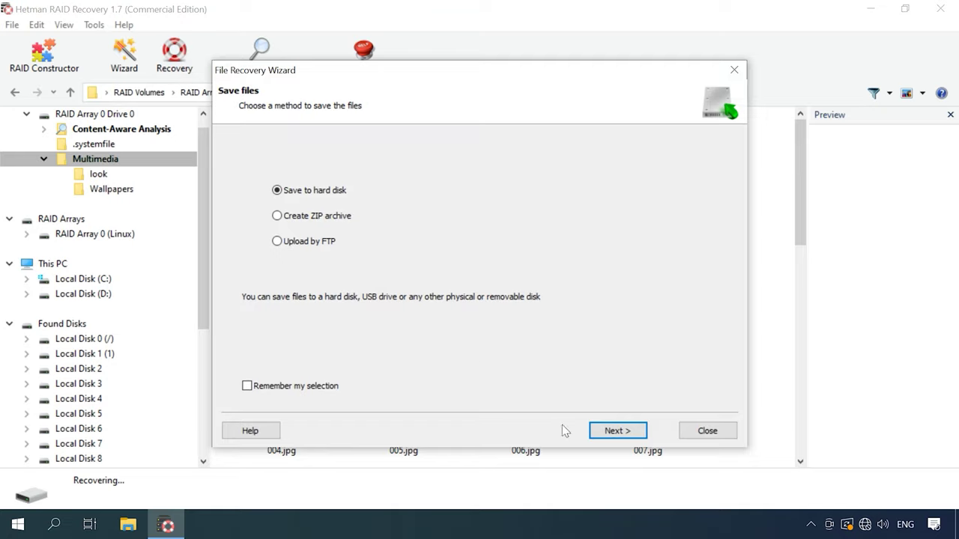
{"action": "left_click", "coordinate": [616, 431]}
{"action": "left_click", "coordinate": [622, 437]}
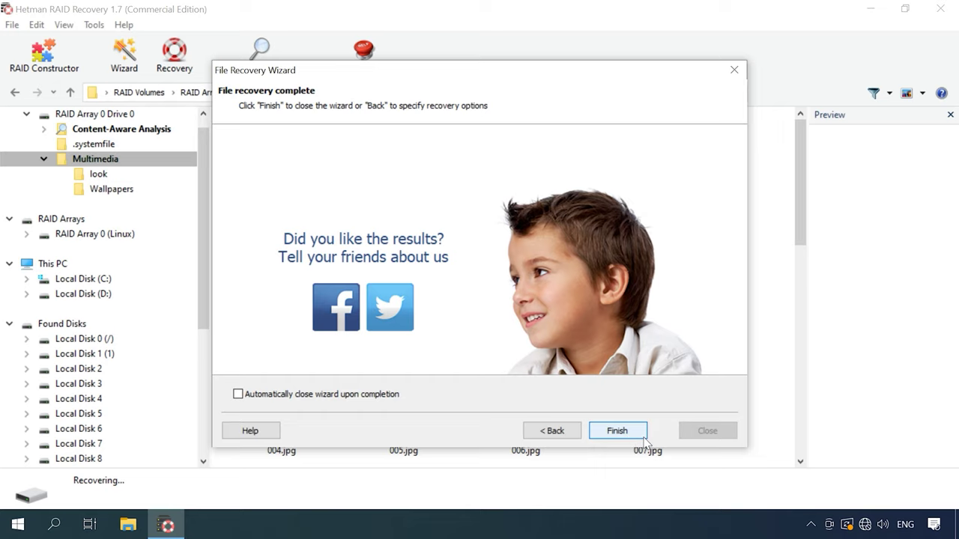
{"action": "left_click", "coordinate": [618, 433]}
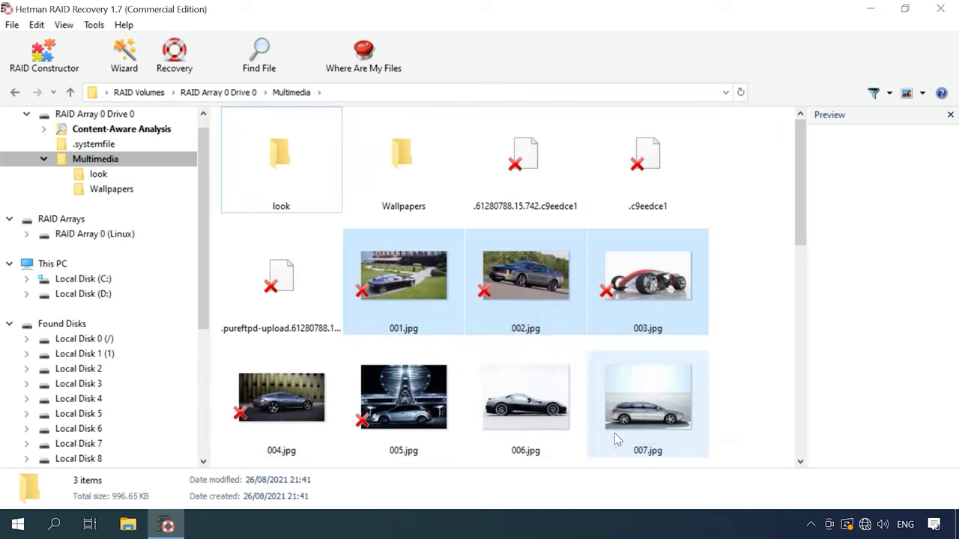
- Switch to File Explorer and check the recovered pictures in folder 1 on Local Disk (C:)
{"action": "left_click", "coordinate": [128, 525]}
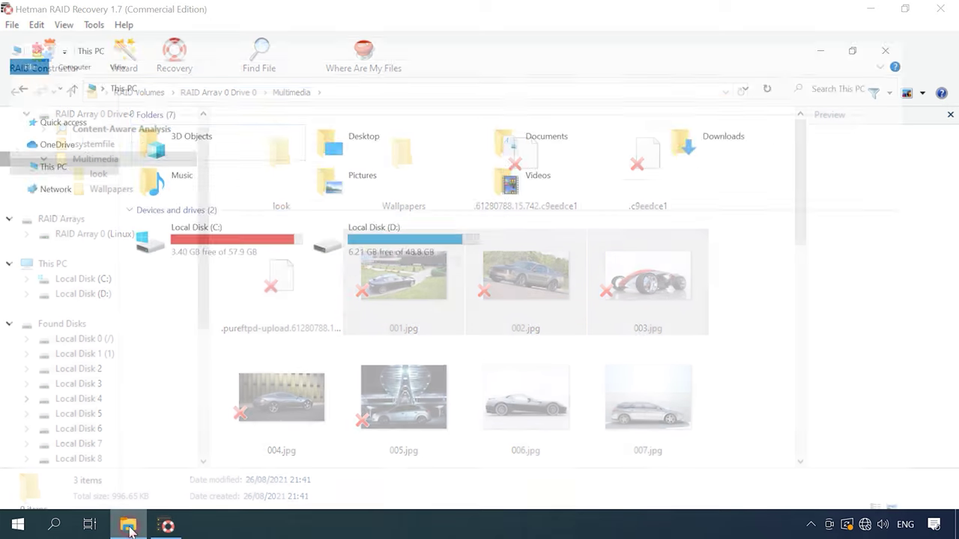
{"action": "double_click", "coordinate": [217, 210]}
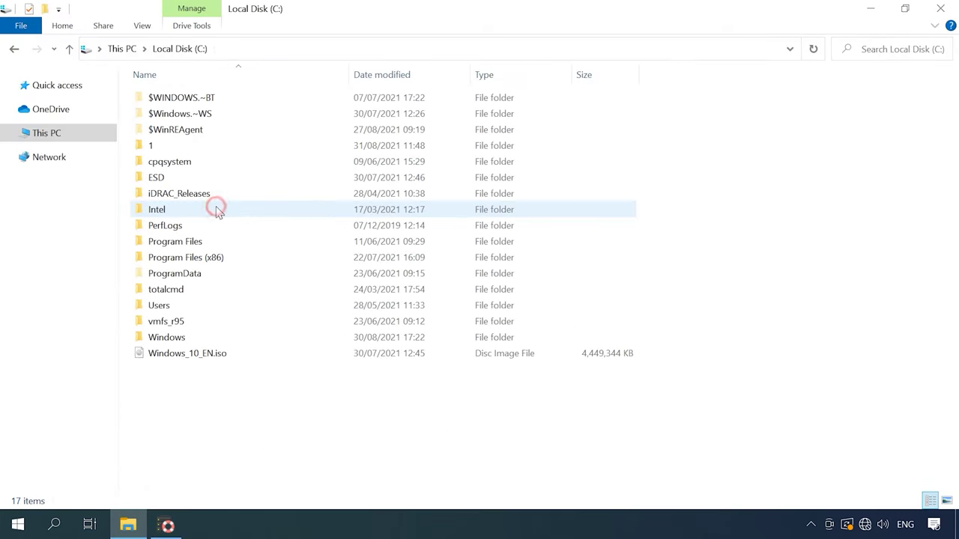
{"action": "double_click", "coordinate": [153, 144]}
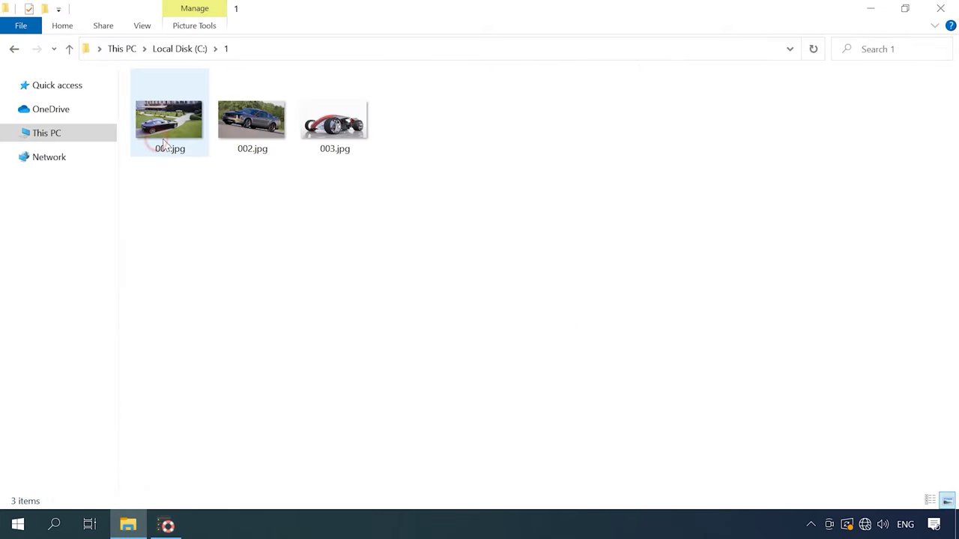
{"action": "left_click_drag", "start_coordinate": [390, 160], "coordinate": [171, 90]}
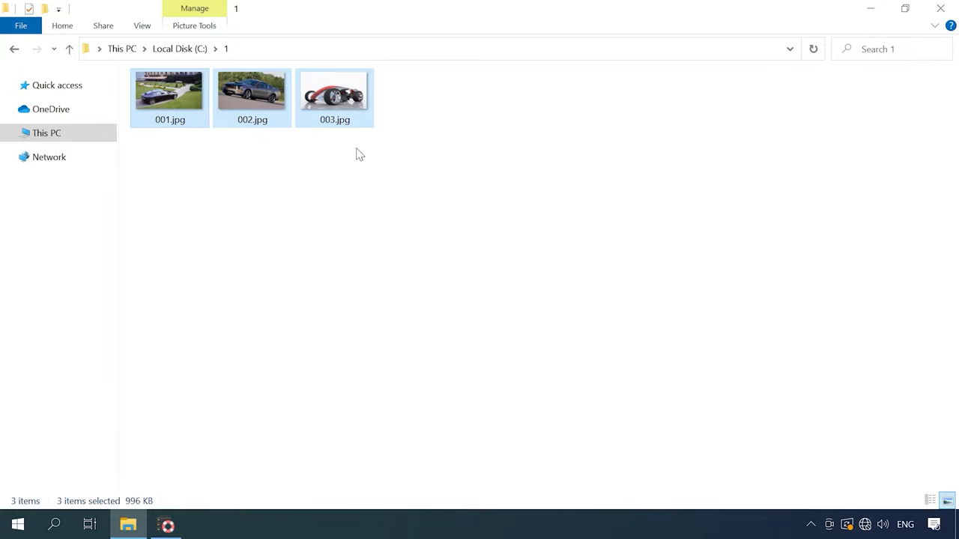
{"action": "left_click", "coordinate": [420, 141]}
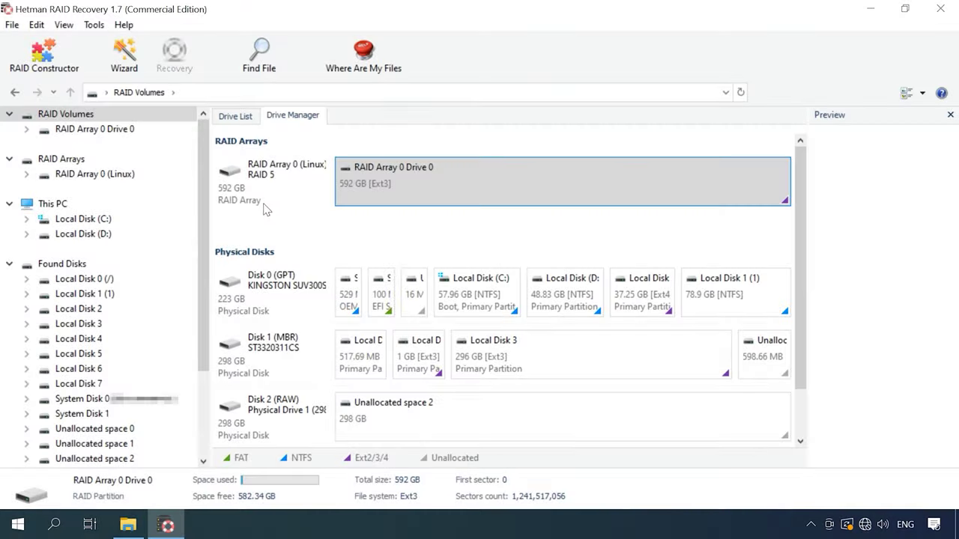
- Review the RAID properties of RAID Array 0 (Linux), checking each entry in its disk list
{"action": "right_click", "coordinate": [272, 194]}
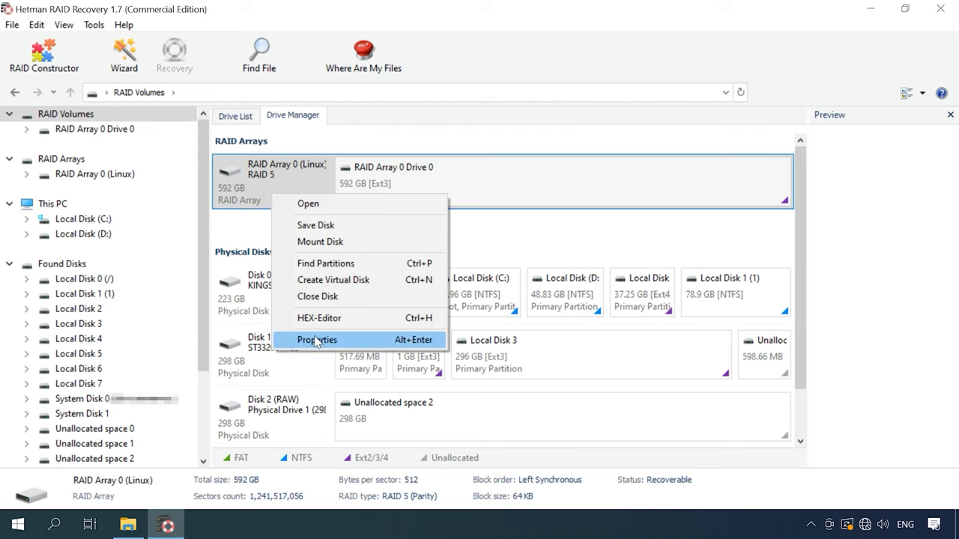
{"action": "left_click", "coordinate": [317, 340]}
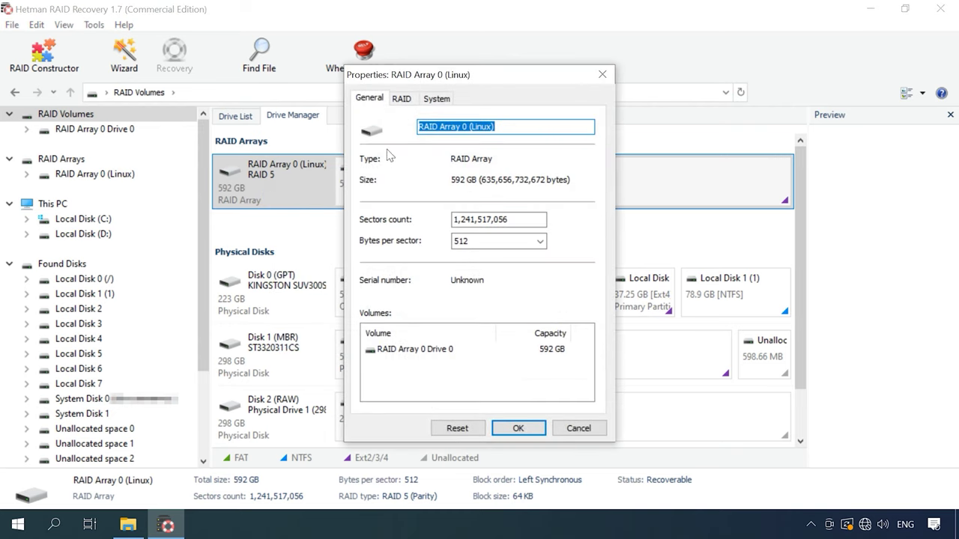
{"action": "left_click", "coordinate": [402, 98]}
{"action": "left_click", "coordinate": [393, 332]}
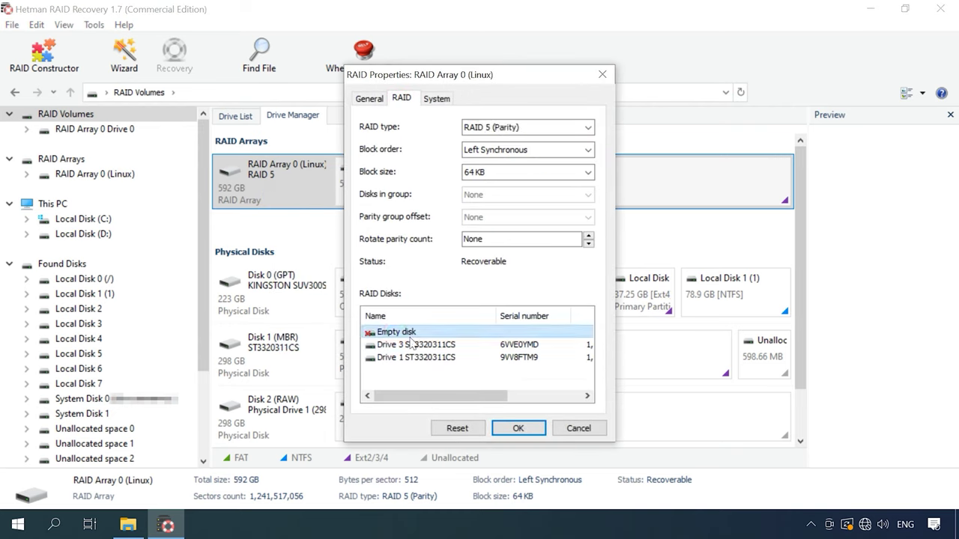
{"action": "left_click", "coordinate": [440, 344]}
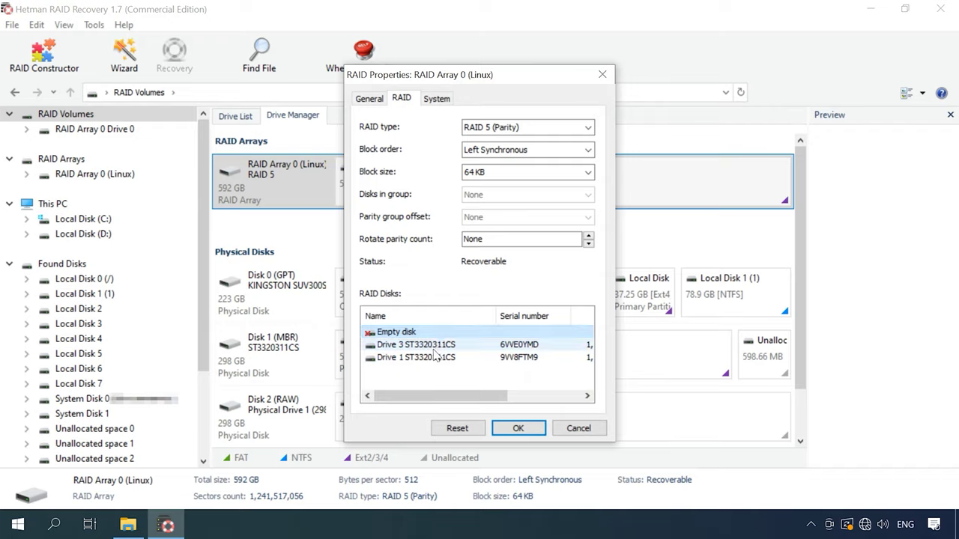
{"action": "left_click", "coordinate": [435, 357]}
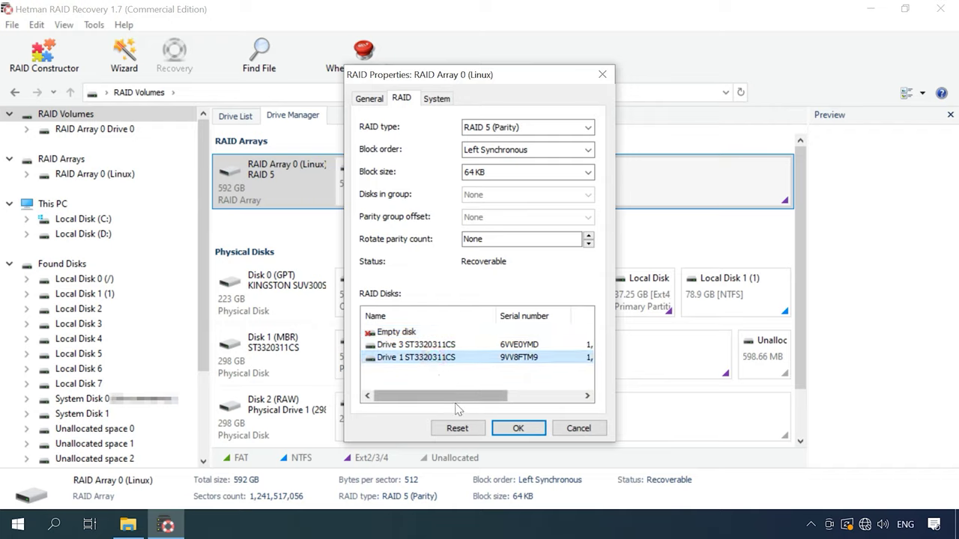
{"action": "left_click", "coordinate": [519, 429]}
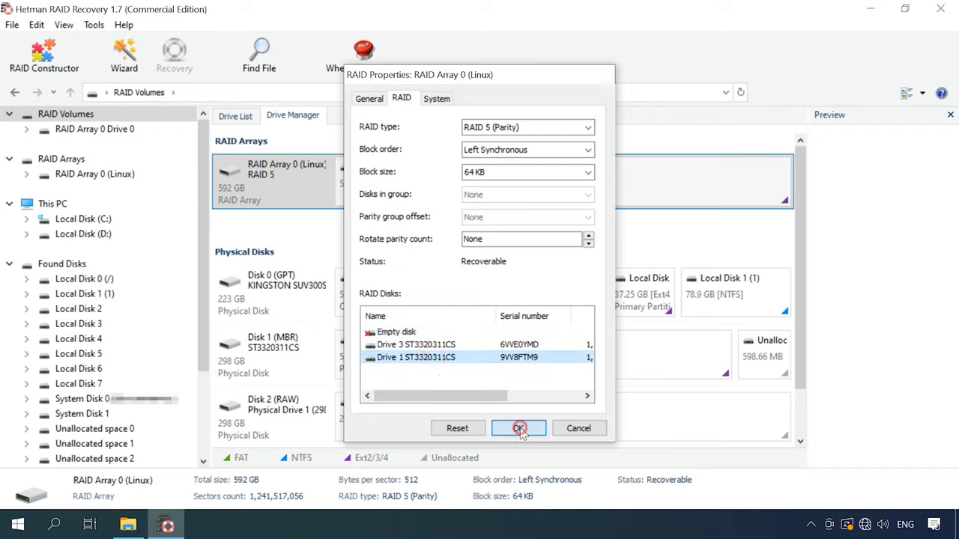
- Open RAID Array 0 Drive 0 again and browse into its Multimedia folder
{"action": "left_click", "coordinate": [446, 187]}
{"action": "right_click", "coordinate": [447, 188]}
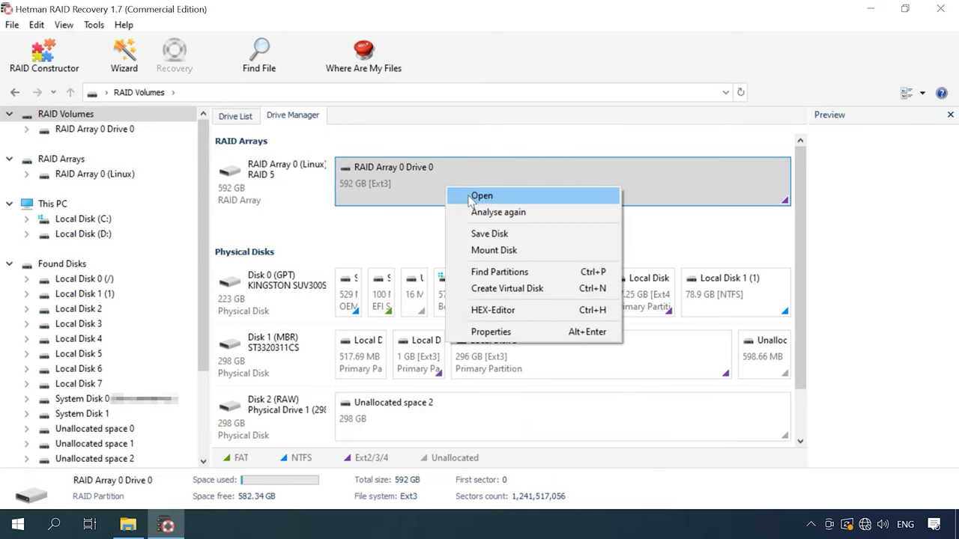
{"action": "left_click", "coordinate": [481, 196]}
{"action": "double_click", "coordinate": [517, 196]}
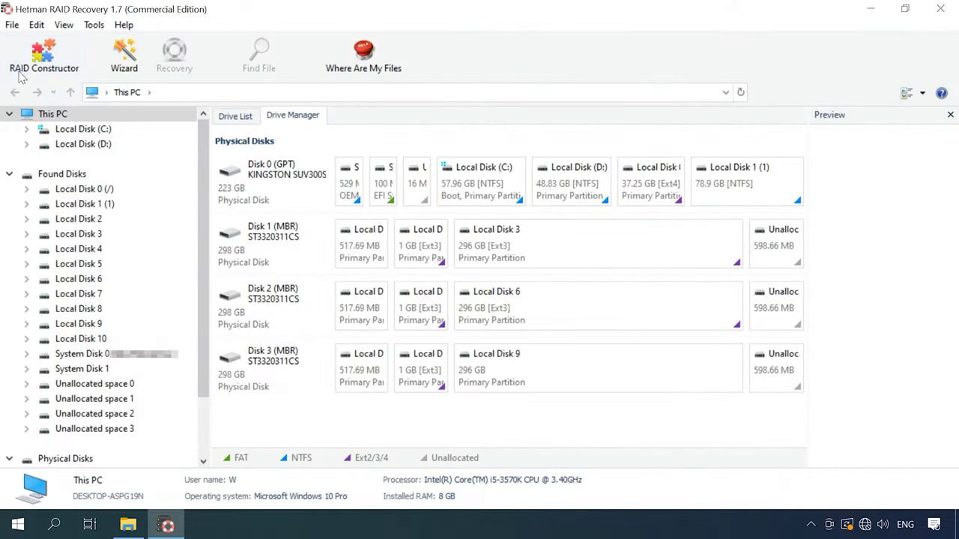
- Start the RAID Constructor and choose Manual mode for adding the array
{"action": "left_click", "coordinate": [51, 73]}
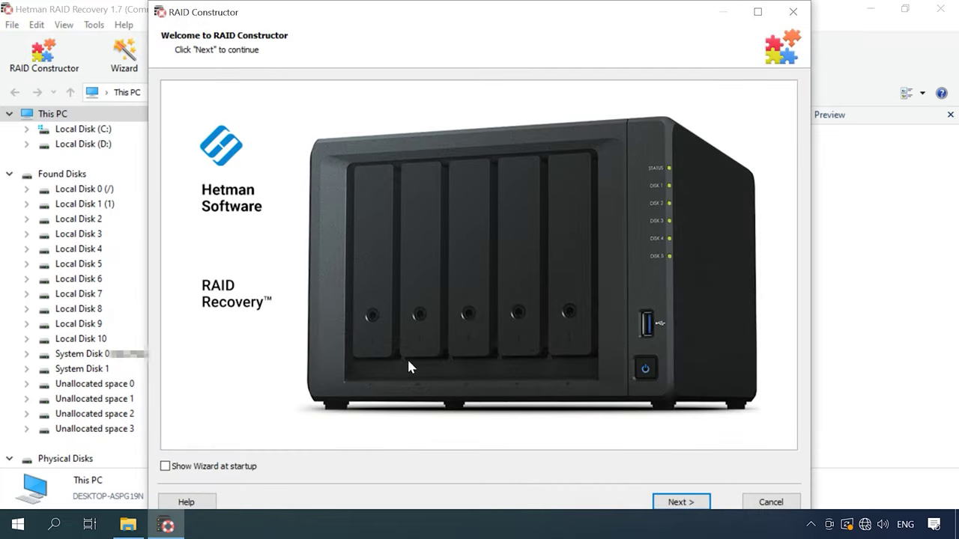
{"action": "left_click", "coordinate": [669, 504]}
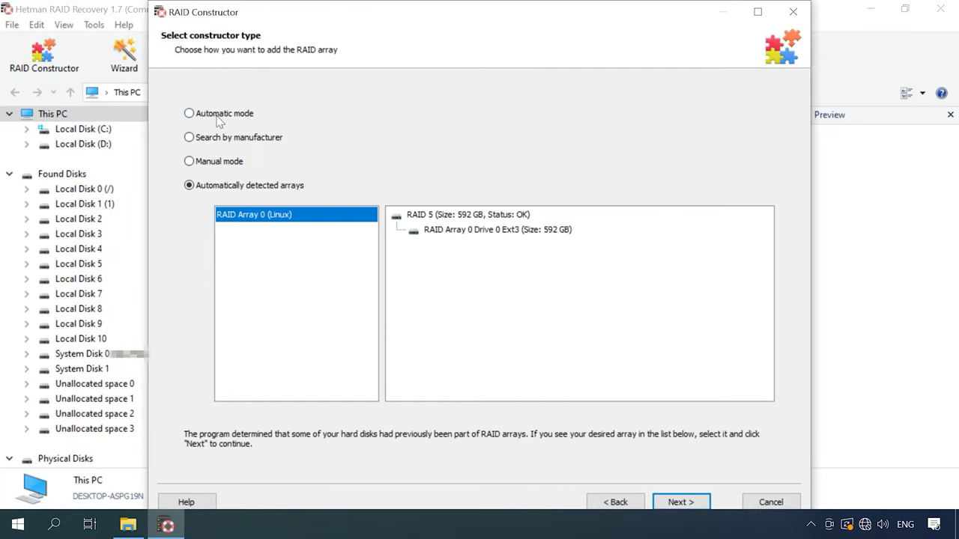
{"action": "left_click", "coordinate": [190, 161]}
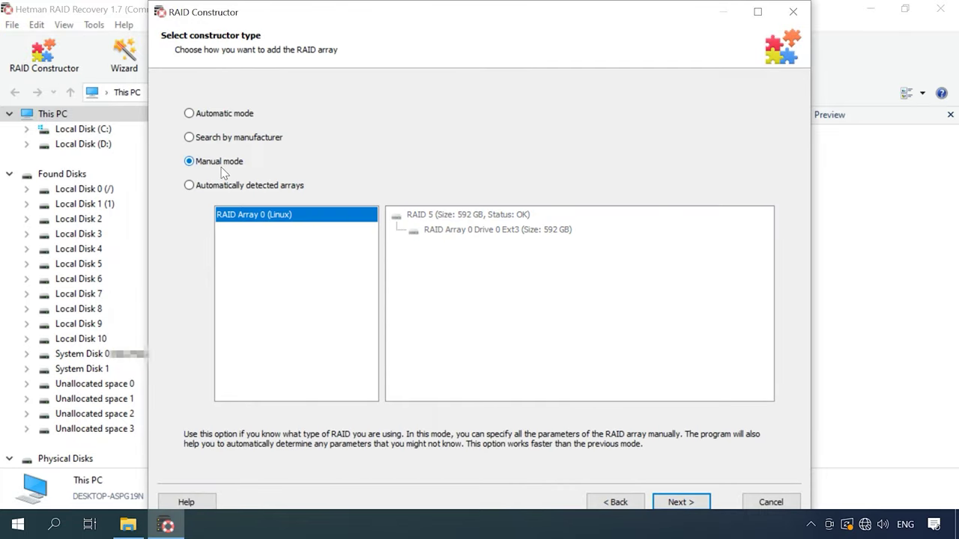
{"action": "left_click", "coordinate": [682, 502]}
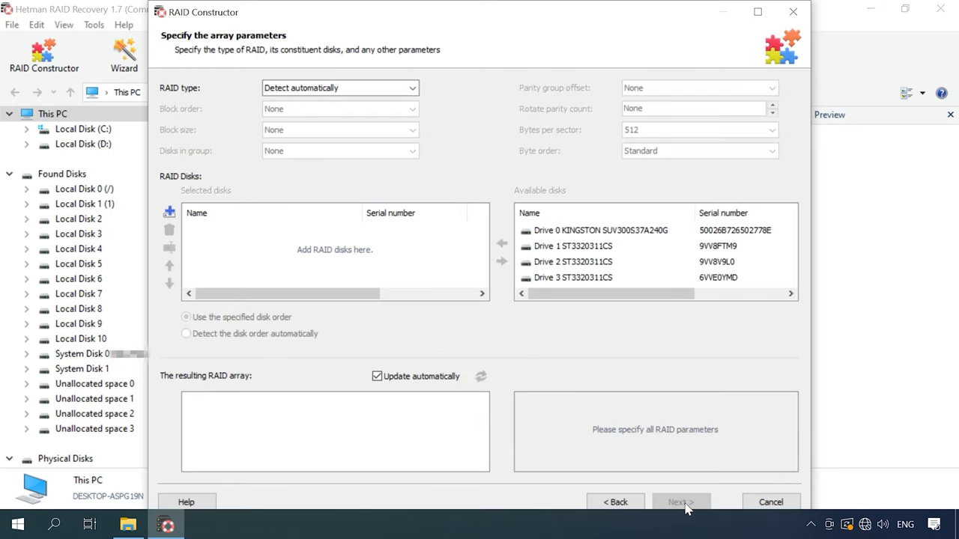
- Set the RAID type to RAID 5 (Parity), the block order to Left Synchronous and the block size to 64 KB
{"action": "left_click", "coordinate": [353, 89]}
{"action": "left_click", "coordinate": [315, 151]}
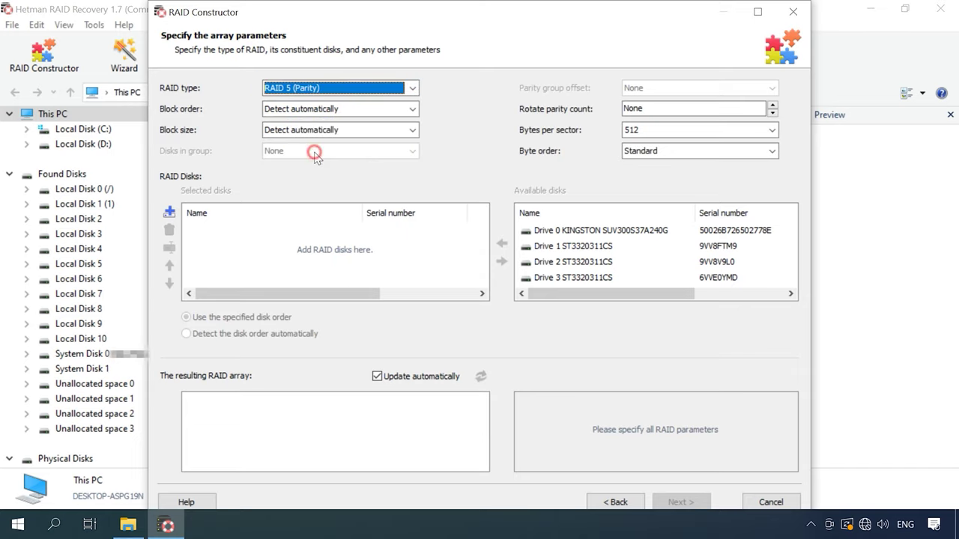
{"action": "left_click", "coordinate": [410, 109]}
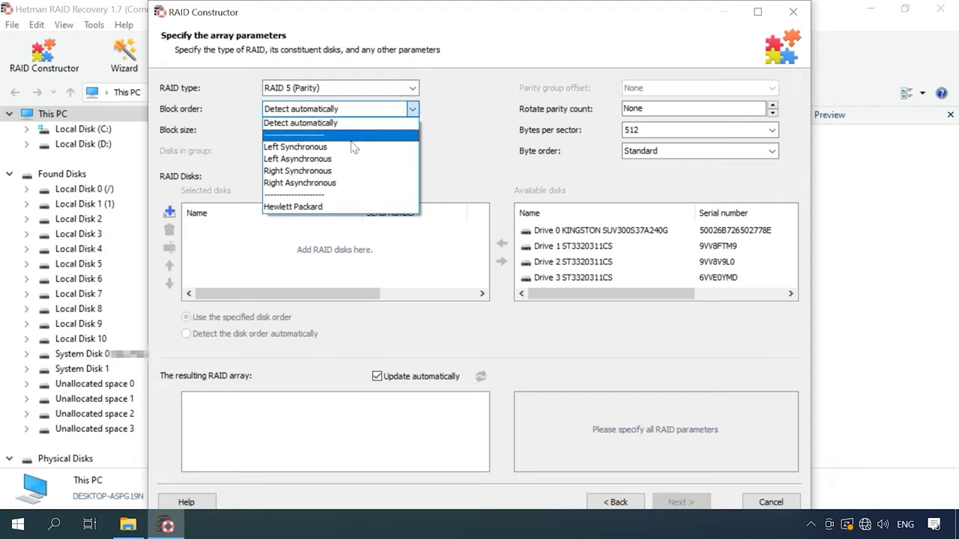
{"action": "left_click", "coordinate": [302, 148]}
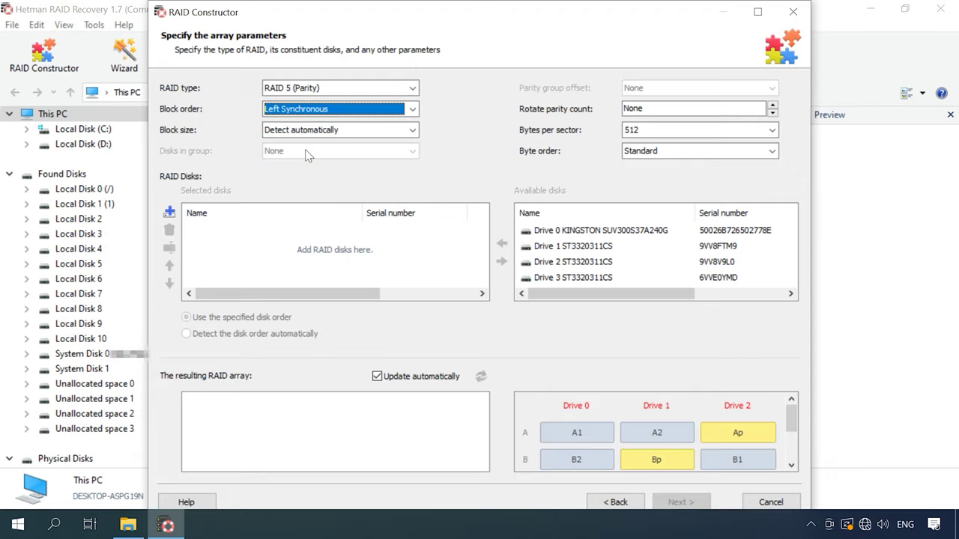
{"action": "left_click", "coordinate": [411, 129]}
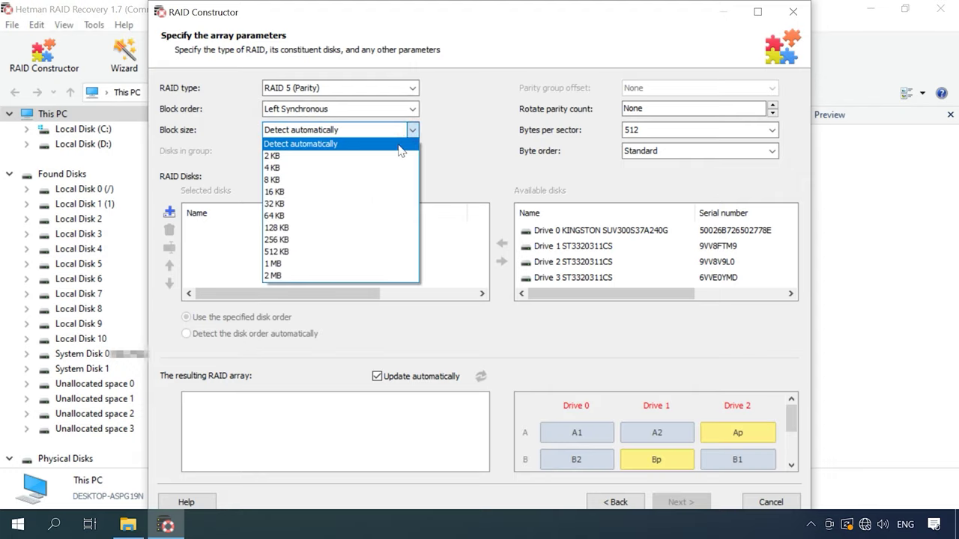
{"action": "left_click", "coordinate": [276, 216]}
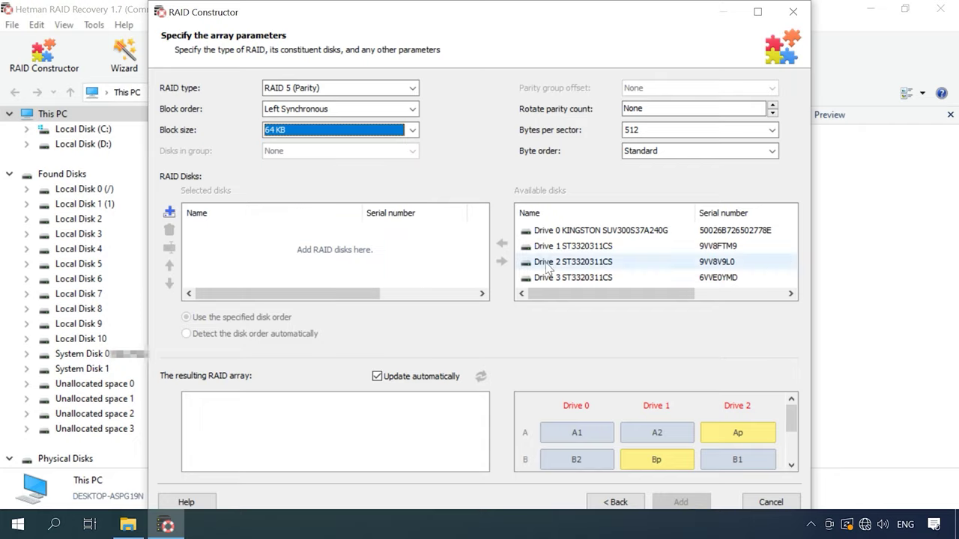
- Add Drive 3, Drive 2 and Drive 1, the ST3320311CS disks, to the array's selected disks
{"action": "left_click", "coordinate": [574, 278]}
{"action": "left_click", "coordinate": [503, 244]}
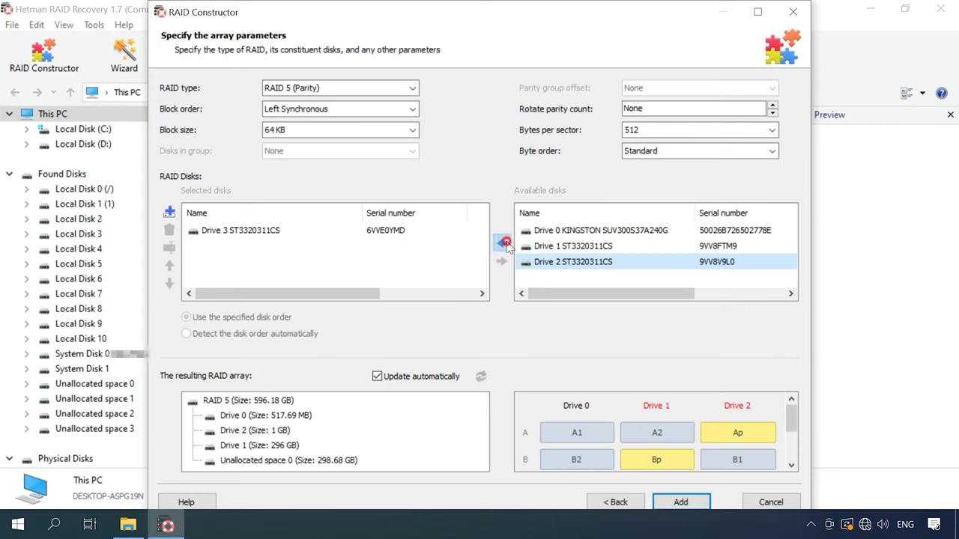
{"action": "left_click", "coordinate": [503, 244]}
{"action": "left_click", "coordinate": [504, 245]}
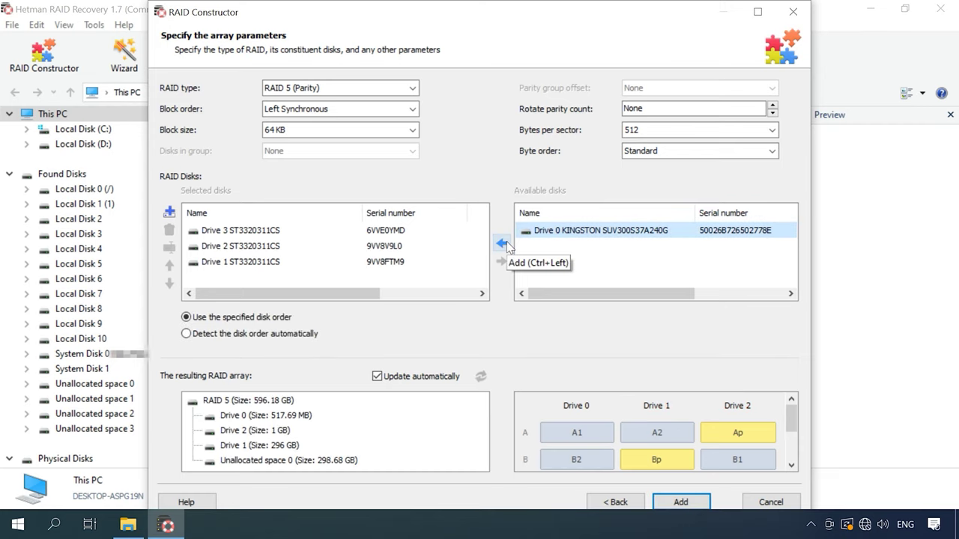
- Move Drive 3 to the end of the selected disk order, below Drive 1
{"action": "left_click", "coordinate": [210, 233]}
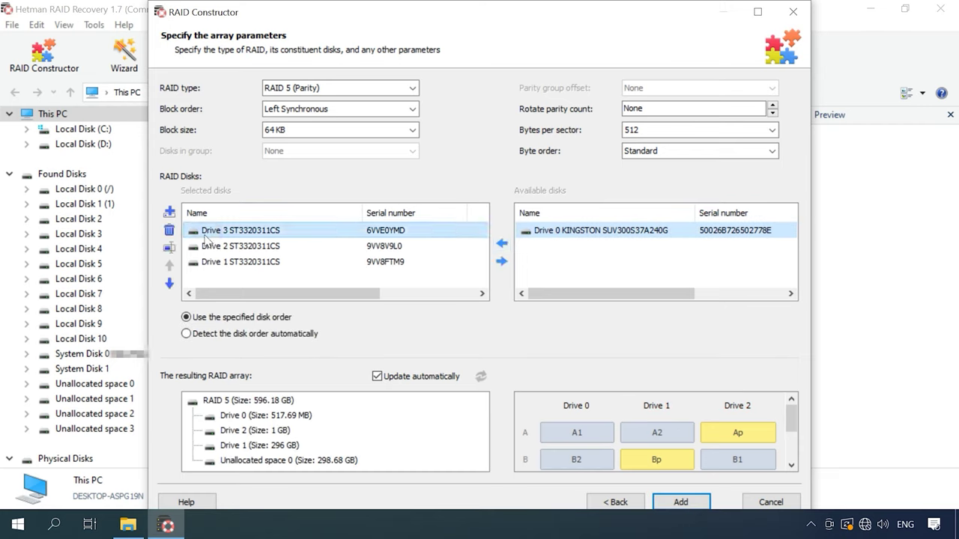
{"action": "left_click", "coordinate": [169, 283]}
{"action": "left_click", "coordinate": [169, 283]}
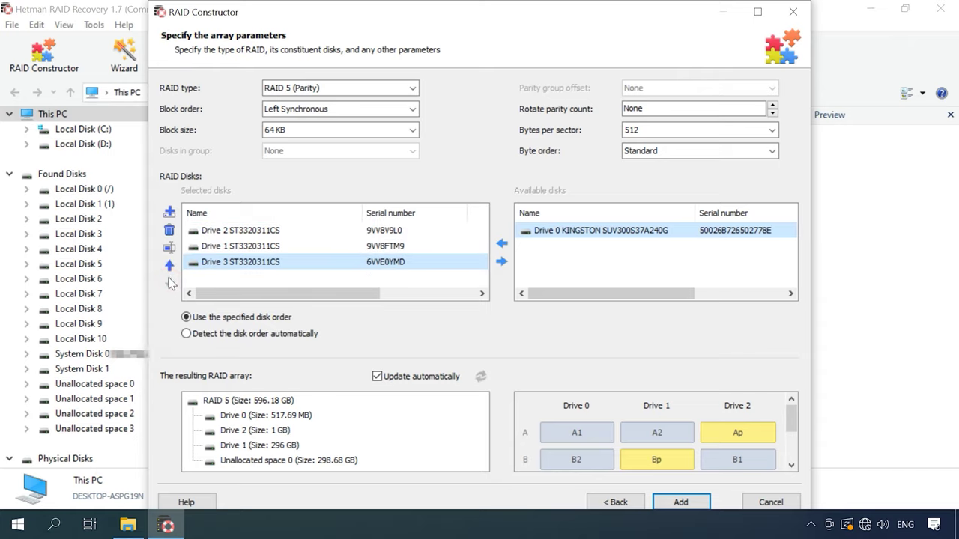
{"action": "left_click", "coordinate": [169, 265]}
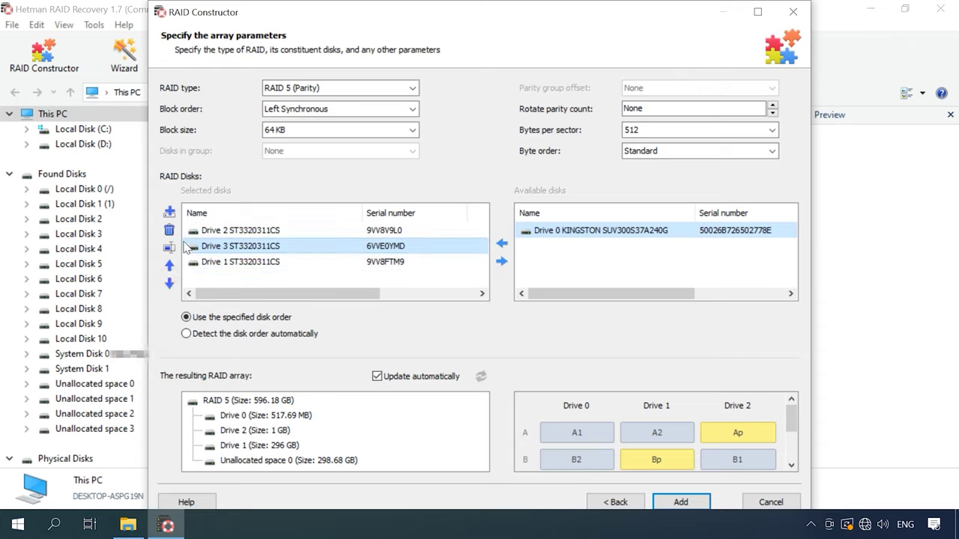
{"action": "left_click", "coordinate": [169, 248]}
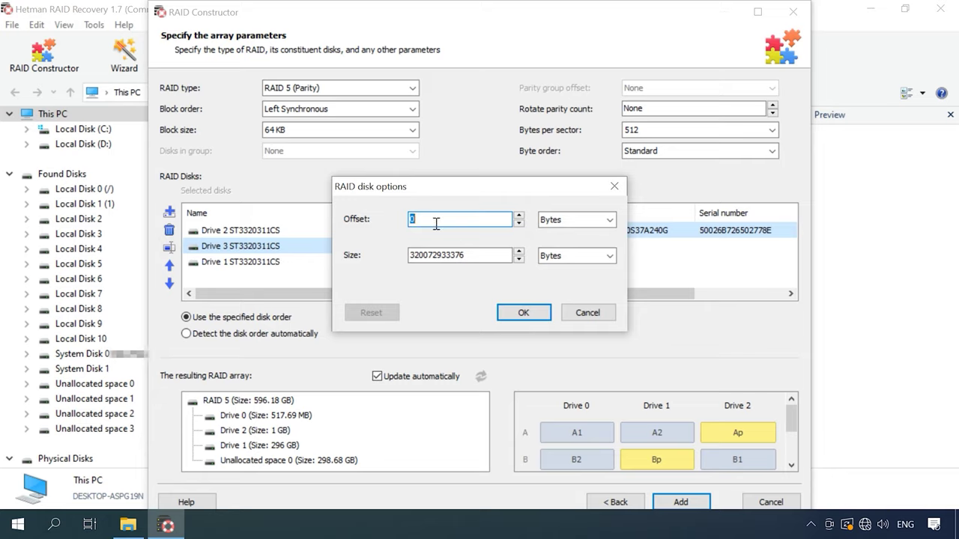
{"action": "type", "text": "1616723968"}
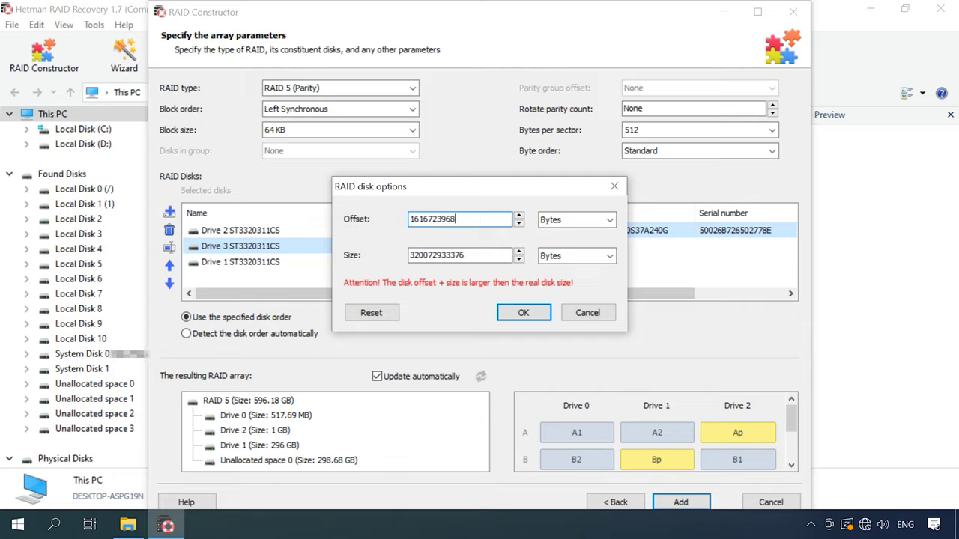
{"action": "left_click_drag", "start_coordinate": [455, 218], "coordinate": [404, 218]}
{"action": "left_click", "coordinate": [523, 312]}
{"action": "double_click", "coordinate": [260, 232]}
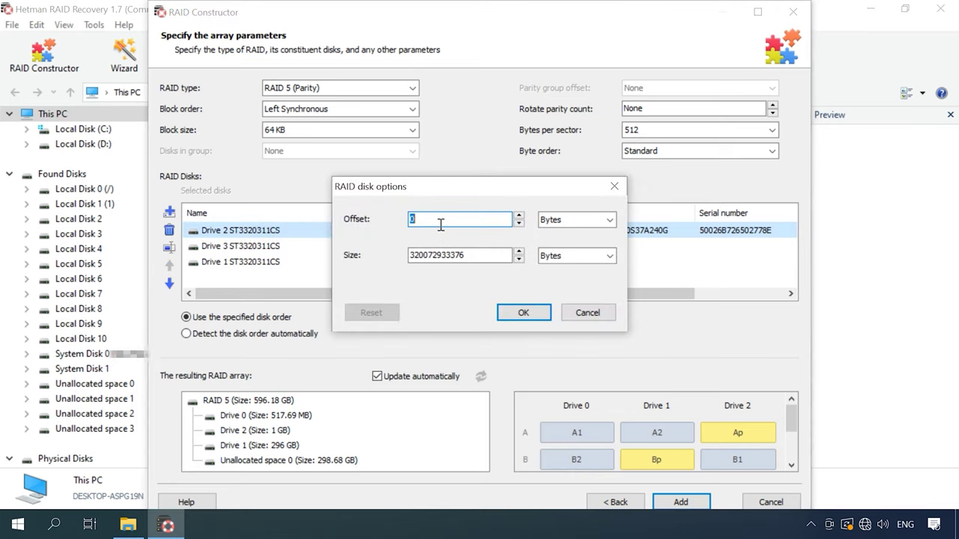
{"action": "left_click_drag", "start_coordinate": [442, 221], "coordinate": [408, 225]}
{"action": "type", "text": "1616723968"}
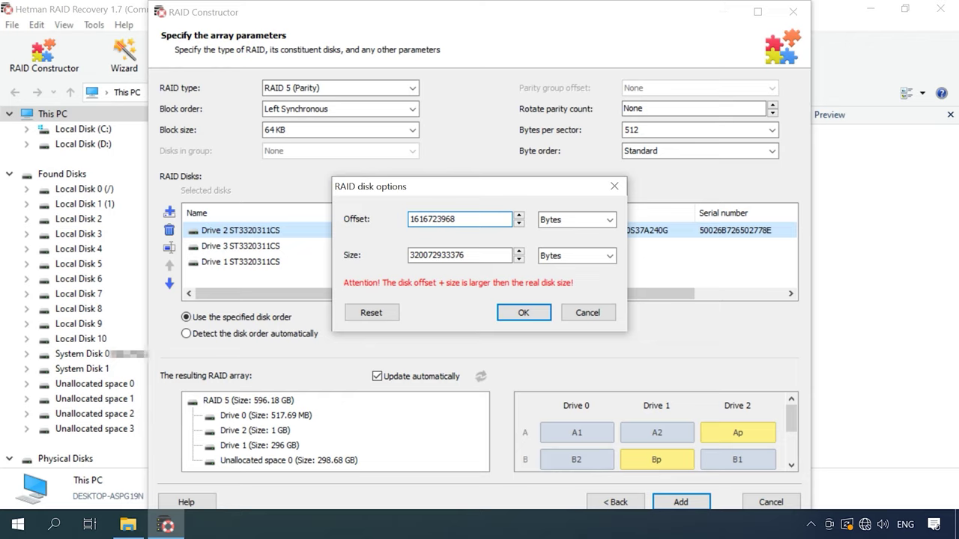
{"action": "left_click_drag", "start_coordinate": [475, 219], "coordinate": [409, 219]}
{"action": "key", "text": "ctrl+c"}
{"action": "left_click", "coordinate": [523, 313]}
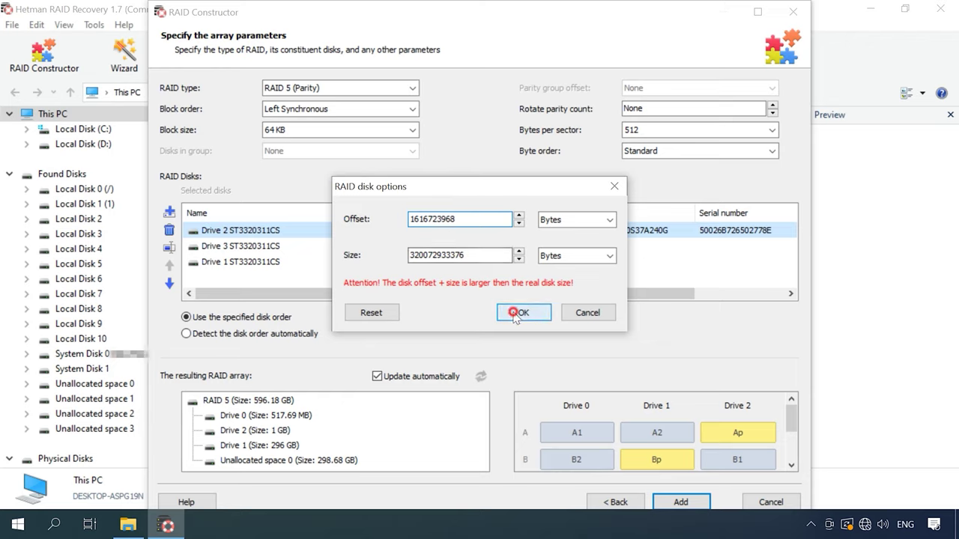
{"action": "double_click", "coordinate": [242, 263]}
{"action": "key", "text": "ctrl+v"}
{"action": "left_click", "coordinate": [518, 312]}
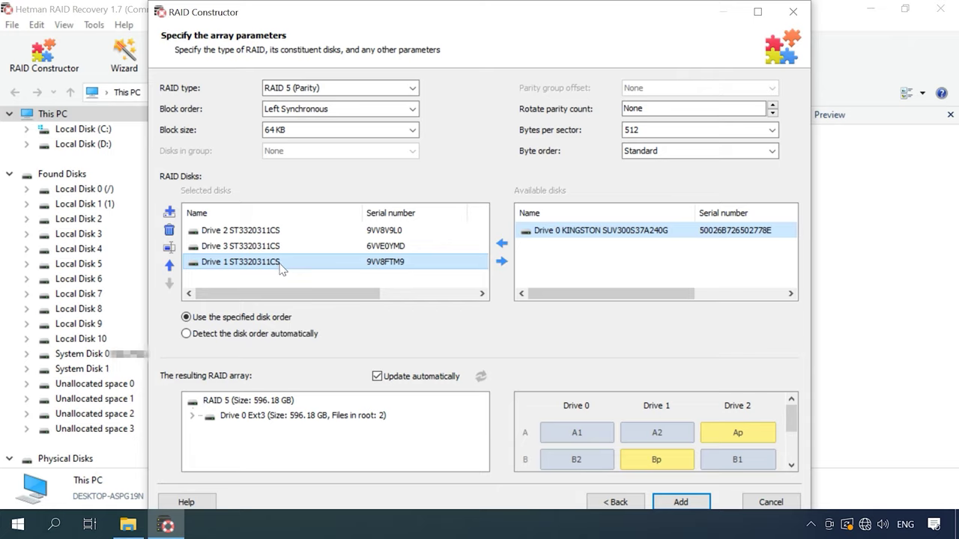
- Inspect the Ext3 volume's root folders in the resulting RAID array, then add the array to the program
{"action": "left_click", "coordinate": [192, 416]}
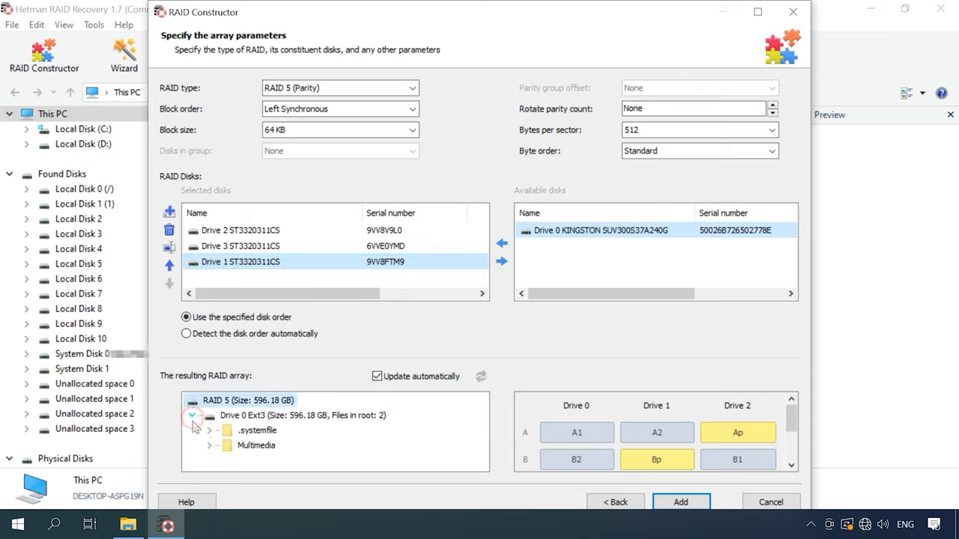
{"action": "left_click", "coordinate": [258, 432]}
{"action": "left_click", "coordinate": [252, 450]}
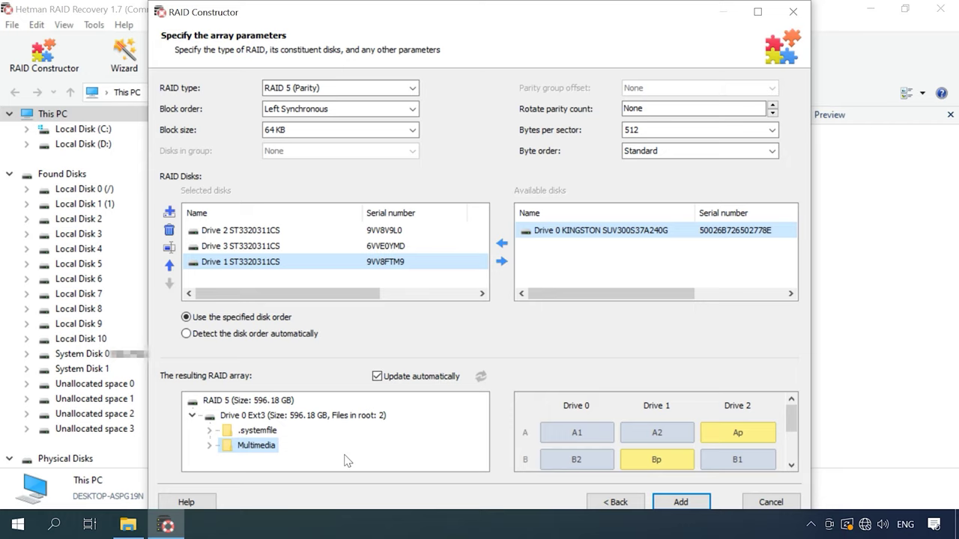
{"action": "left_click", "coordinate": [681, 507]}
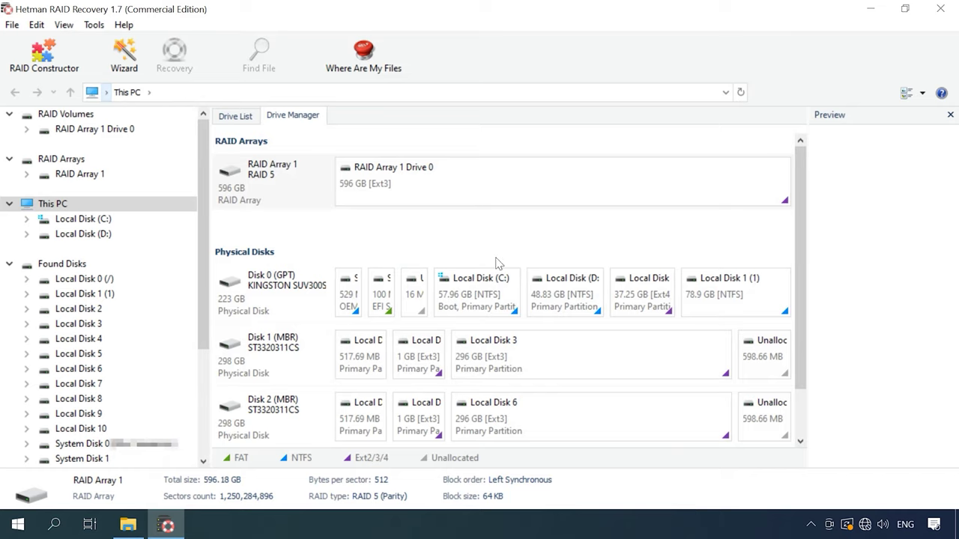
- Open the RAID Array 1 Drive 0 volume and run a Fast scan on it through to completion
{"action": "left_click", "coordinate": [455, 190]}
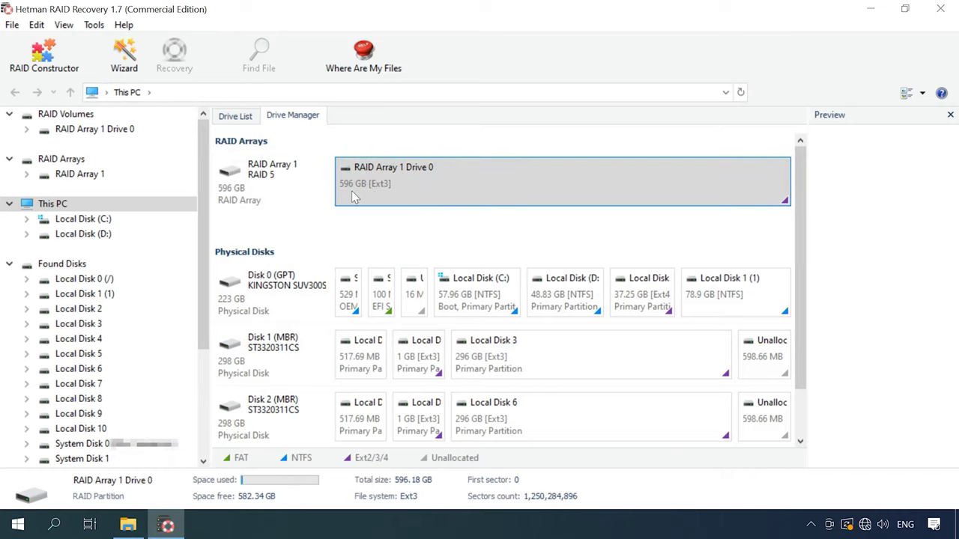
{"action": "right_click", "coordinate": [429, 193]}
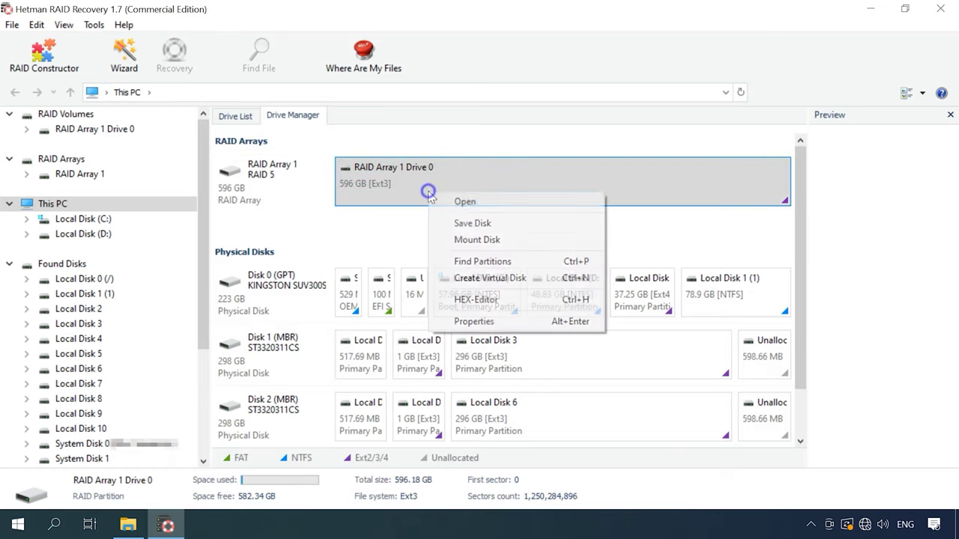
{"action": "left_click", "coordinate": [483, 210]}
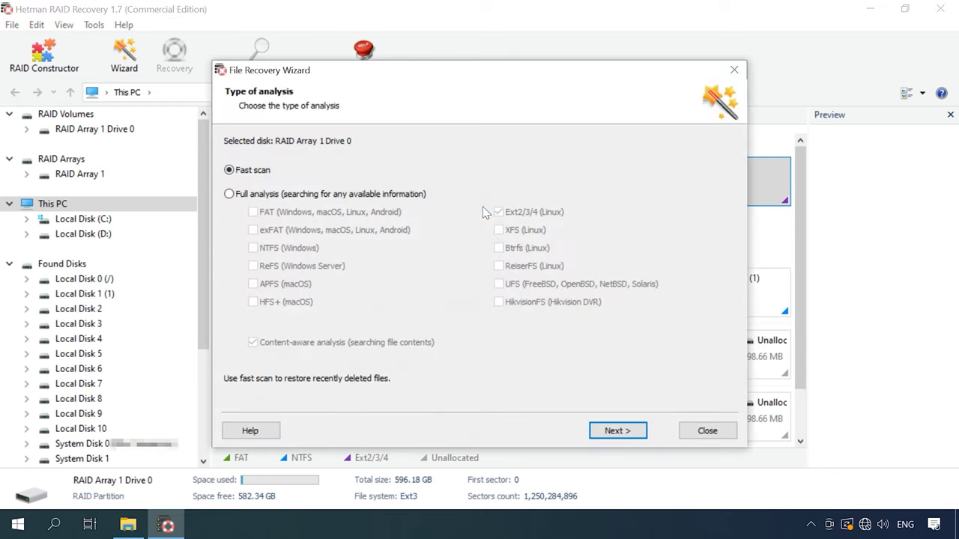
{"action": "left_click", "coordinate": [617, 431]}
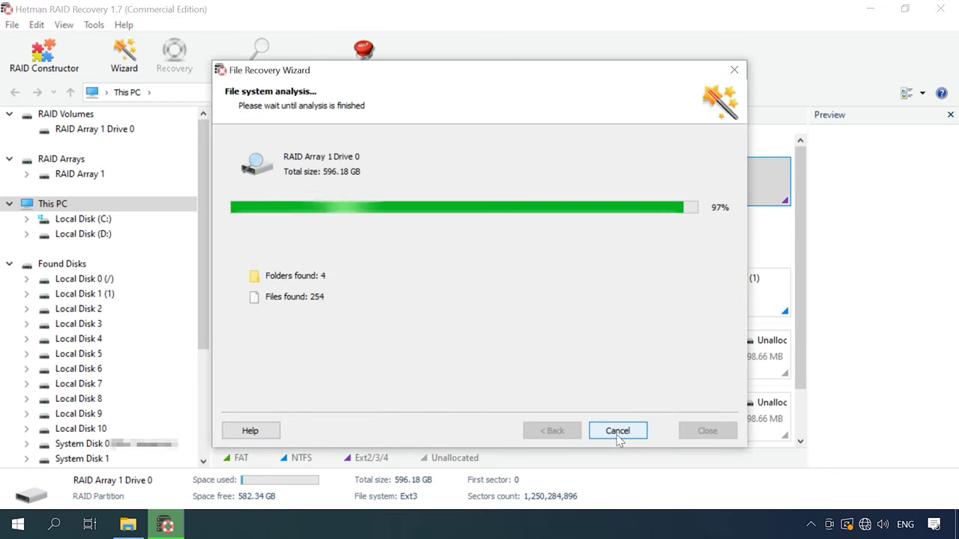
{"action": "left_click", "coordinate": [617, 431]}
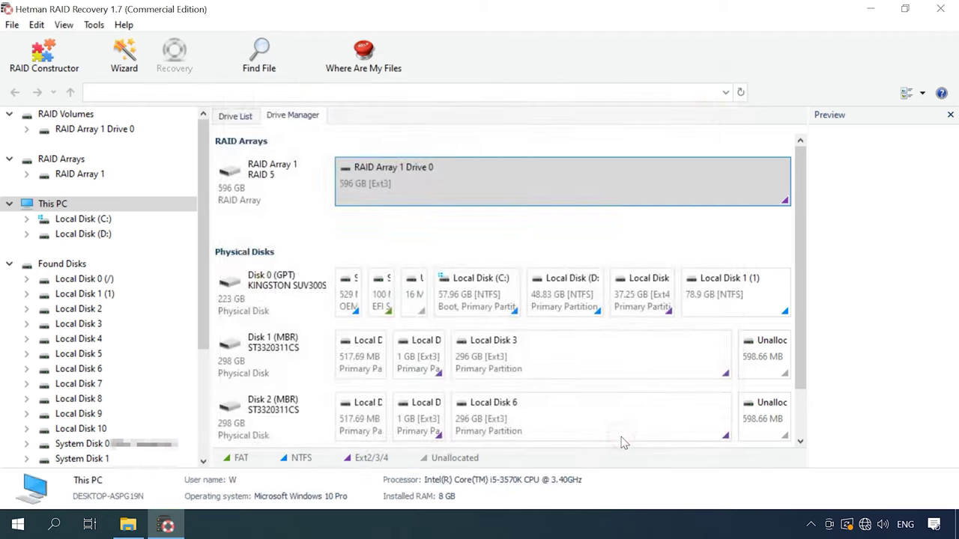
- Open the Multimedia folder of RAID Array 1 Drive 0 and look through its files
{"action": "double_click", "coordinate": [561, 193]}
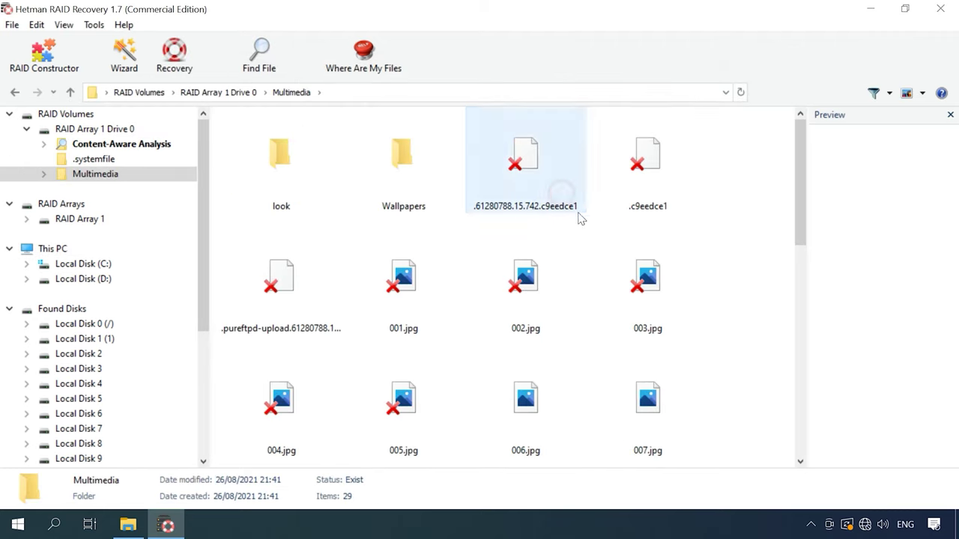
{"action": "left_click", "coordinate": [730, 265]}
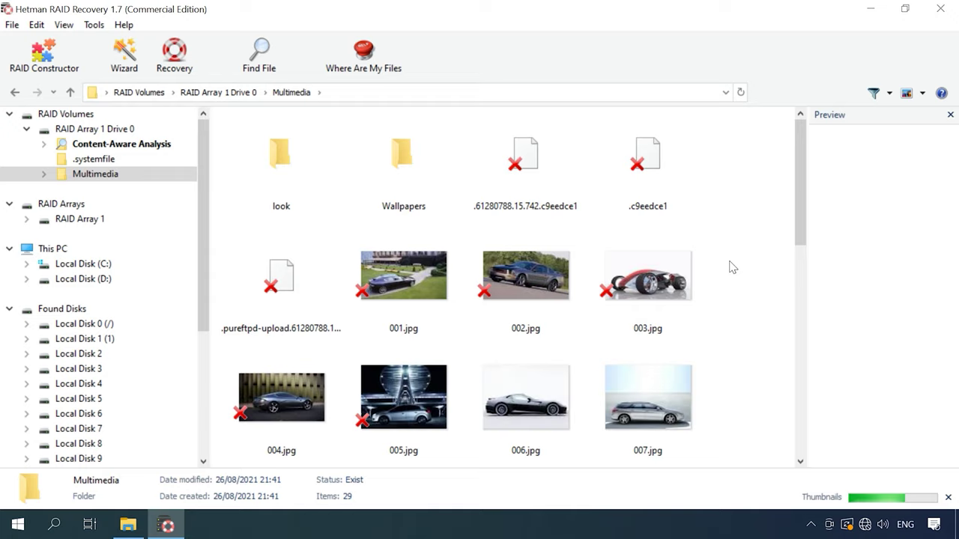
{"action": "mouse_move", "coordinate": [802, 233]}
{"action": "left_mouse_down"}
{"action": "mouse_move", "coordinate": [792, 497]}
{"action": "mouse_move", "coordinate": [798, 219]}
{"action": "left_mouse_up"}
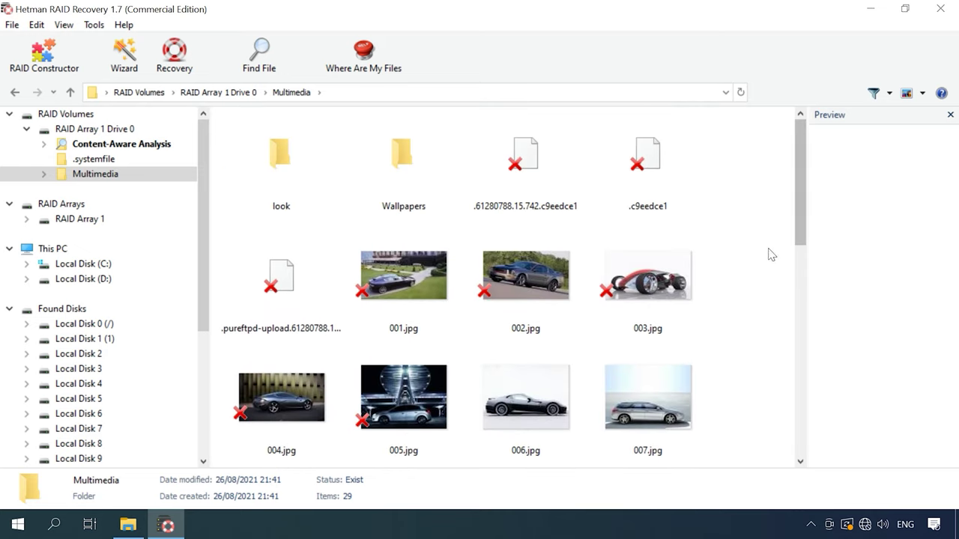
- Recover the deleted images 004.jpg and 005.jpg to the hard disk folder C:\1\, keeping the default saving options
{"action": "left_click", "coordinate": [304, 407]}
{"action": "left_click", "coordinate": [390, 408], "text": "ctrl"}
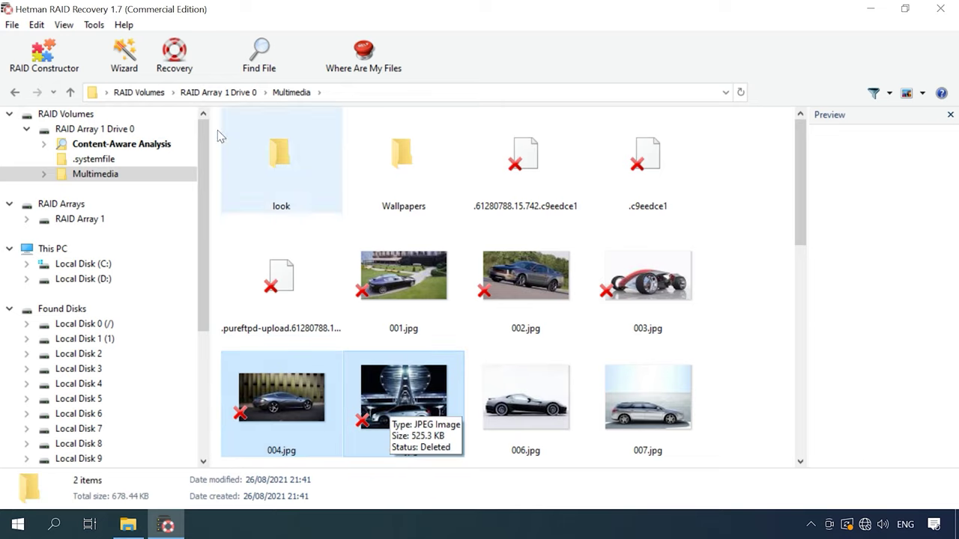
{"action": "left_click", "coordinate": [177, 73]}
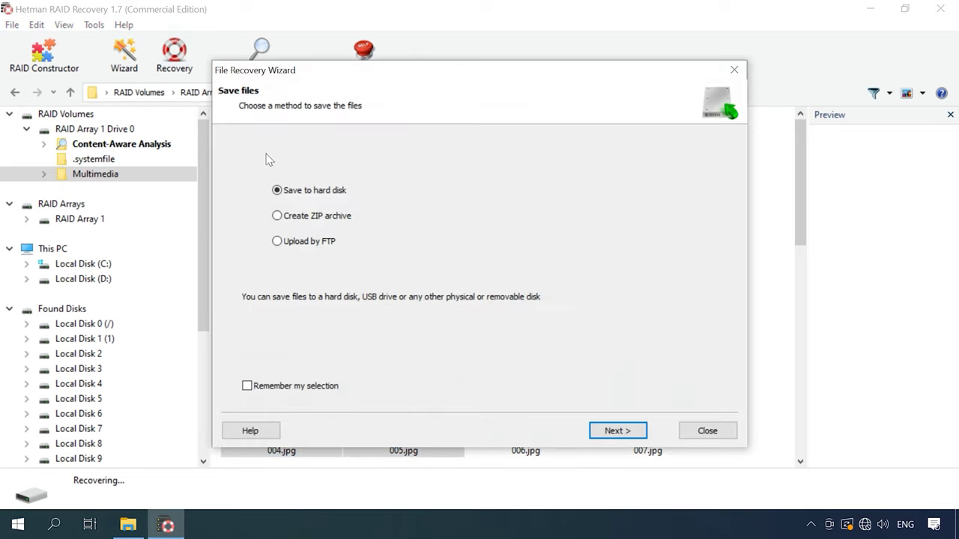
{"action": "left_click", "coordinate": [616, 433]}
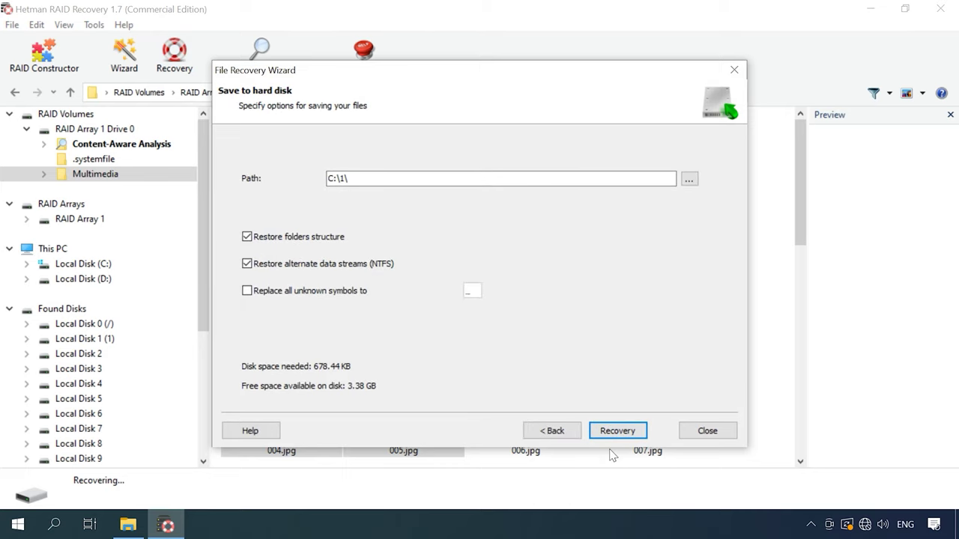
{"action": "left_click", "coordinate": [626, 440]}
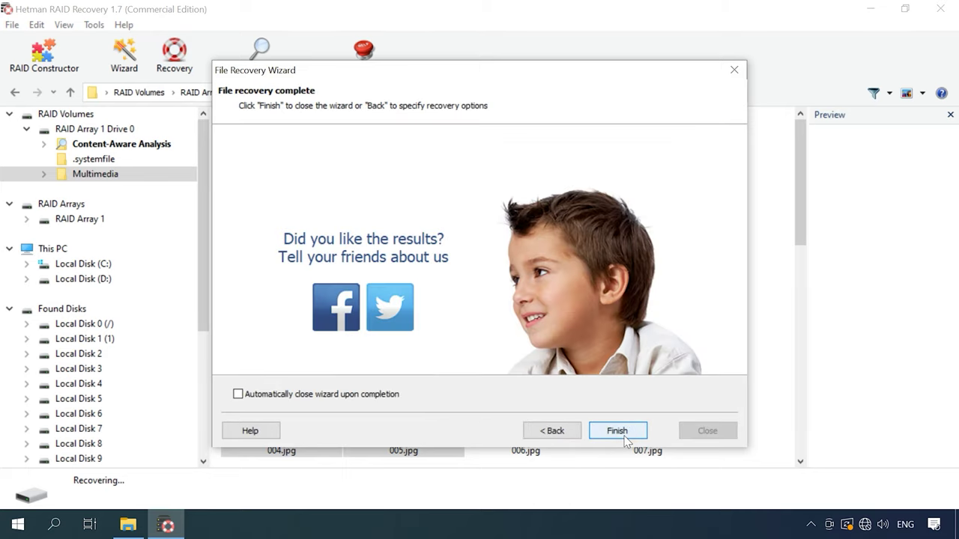
{"action": "left_click", "coordinate": [625, 438]}
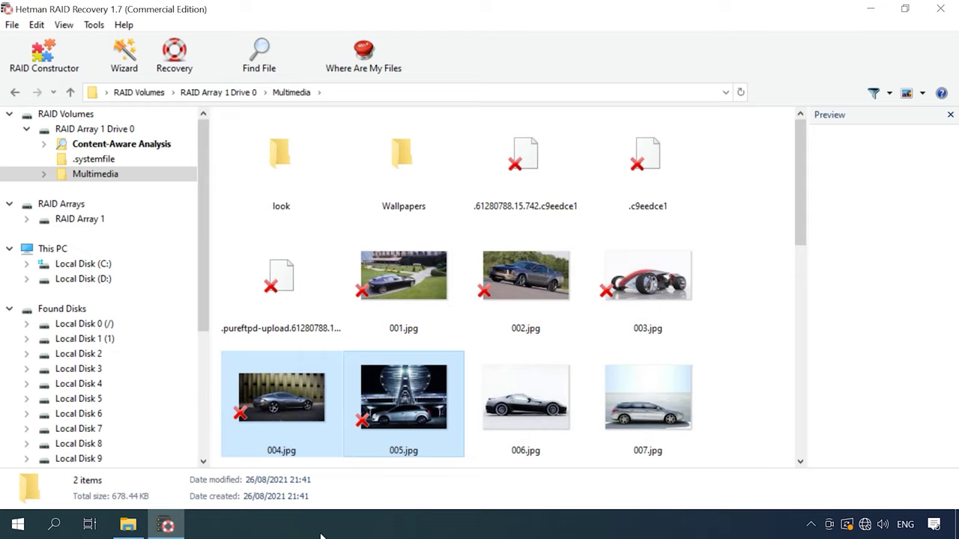
- Switch to File Explorer and select the recovered 004.jpg and 005.jpg in C:\1 to check them
{"action": "left_click", "coordinate": [120, 537]}
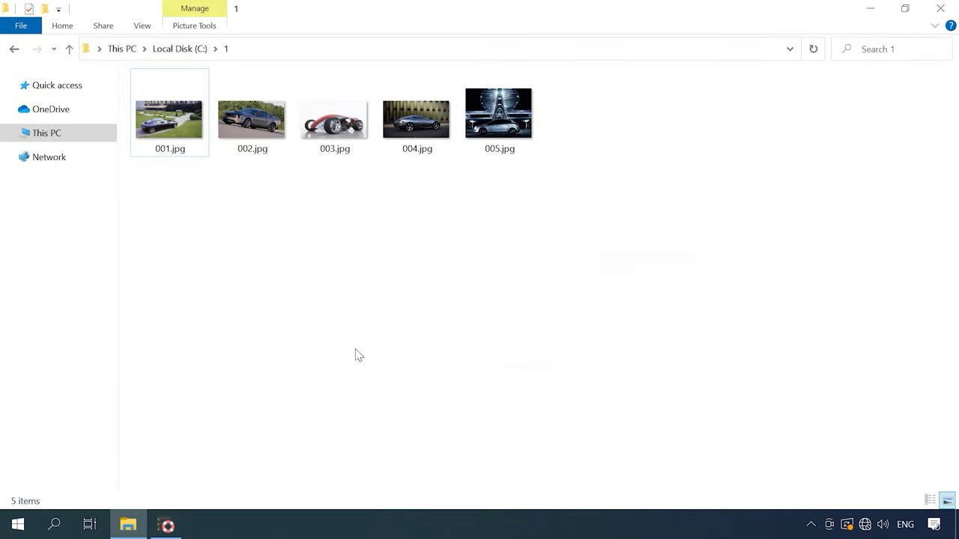
{"action": "left_click_drag", "start_coordinate": [473, 157], "coordinate": [417, 129]}
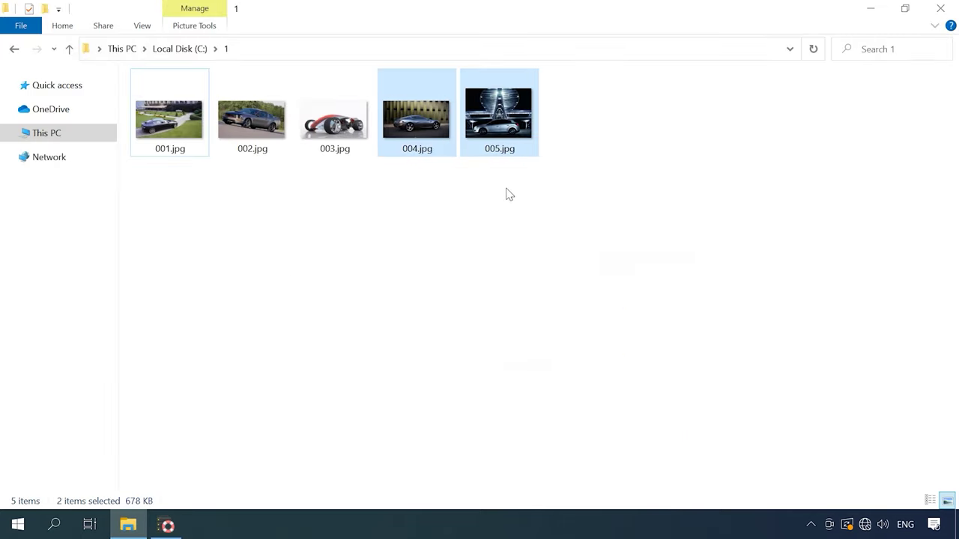